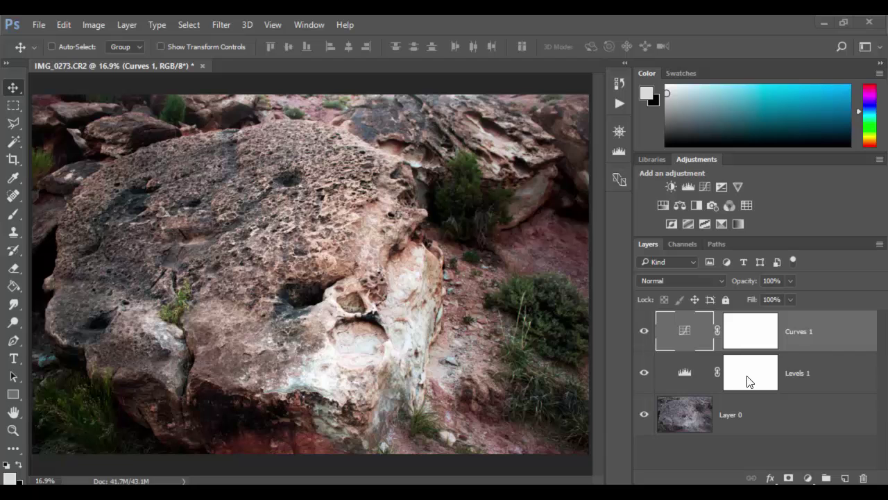
# Compare the photo with the Curves 1 and Levels 1 adjustments hidden, then restore both.
pyautogui.click(642, 331)
pyautogui.click(646, 373)
pyautogui.click(644, 331)
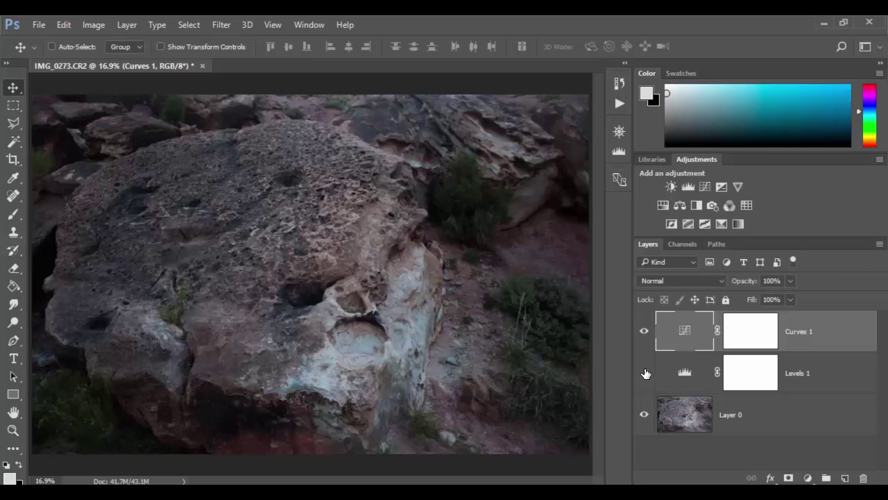
pyautogui.click(644, 372)
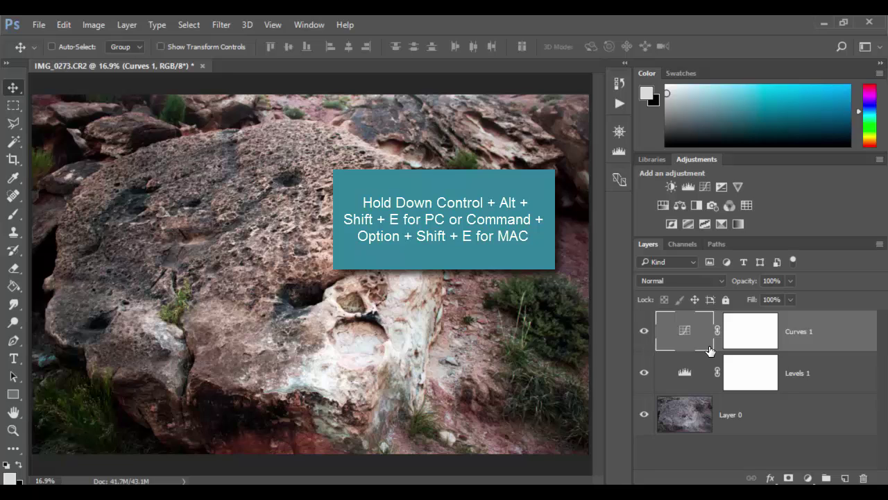
# Stamp all visible layers into a new Layer 1, show it alone, and make it a smart object.
pyautogui.press('ctrl')
pyautogui.hotkey('ctrl', 'alt', 'shift', 'e')
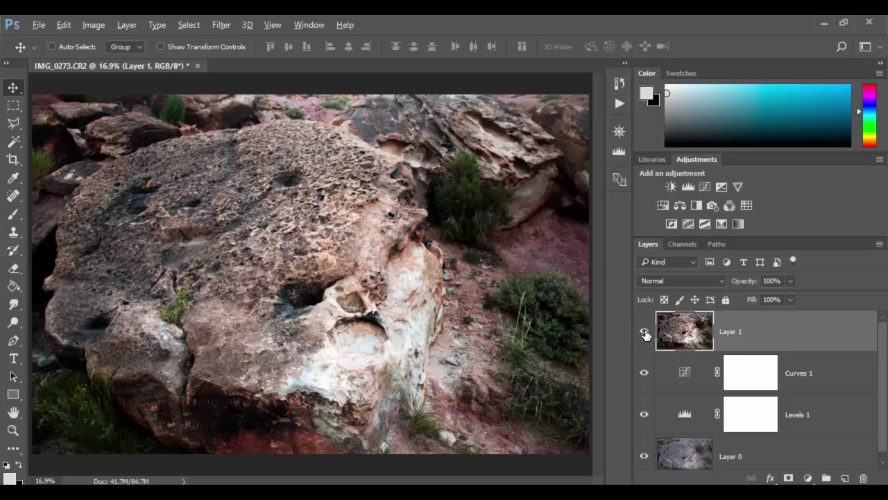
pyautogui.keyDown('alt'); pyautogui.click(644, 333); pyautogui.keyUp('alt')
pyautogui.rightClick(749, 332)
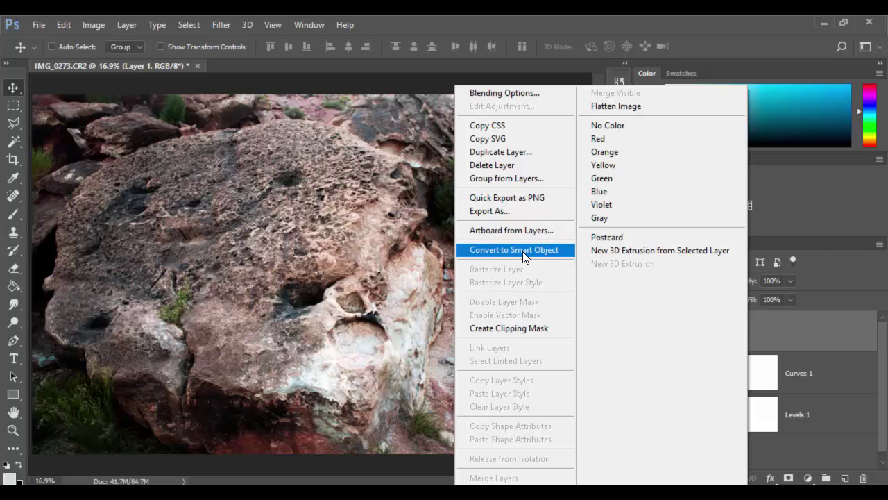
pyautogui.click(521, 253)
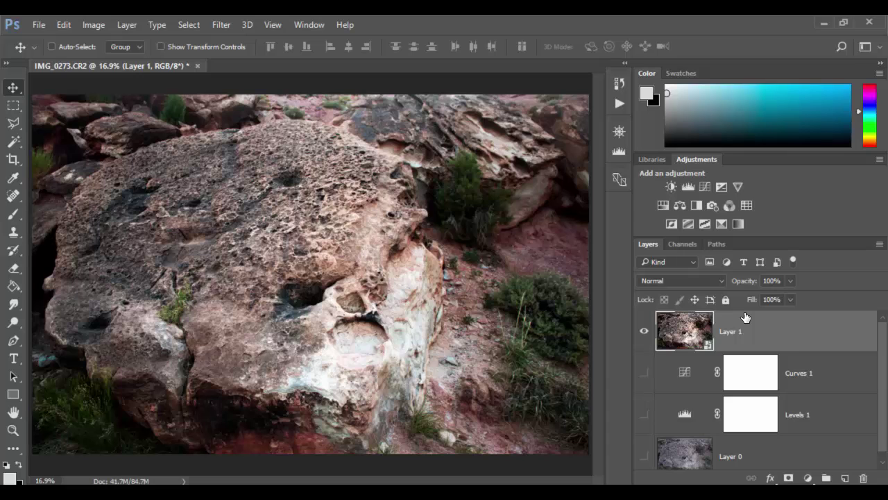
pyautogui.click(217, 26)
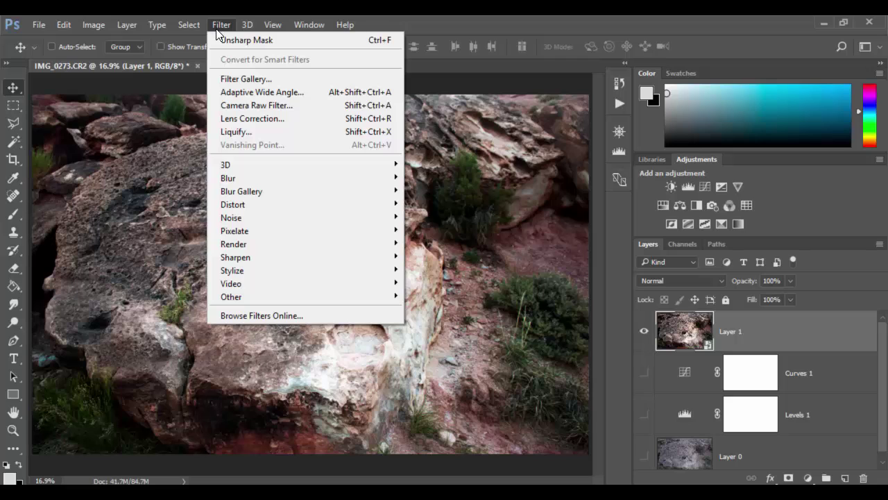
pyautogui.moveTo(256, 263)
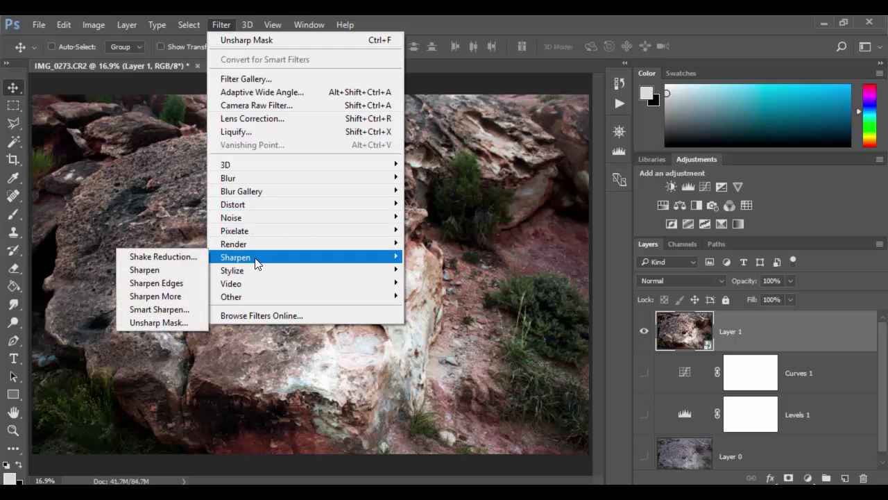
pyautogui.click(176, 284)
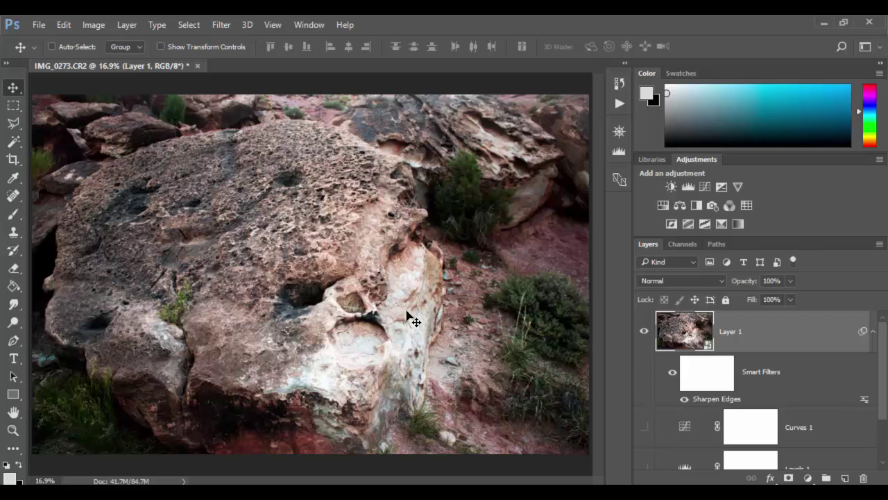
pyautogui.press('ctrl')
pyautogui.hotkey('ctrl', 'z')
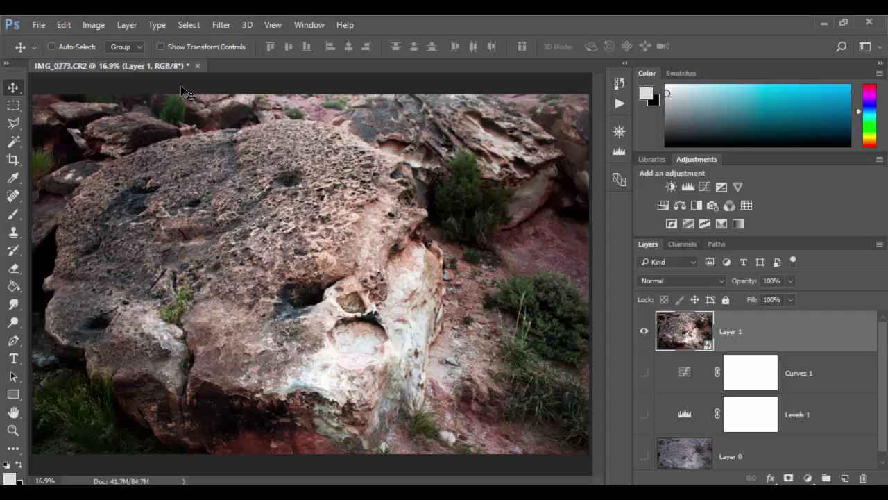
# Open Filter > Sharpen > Unsharp Mask on Layer 1 and move its dialog off the rock.
pyautogui.click(190, 24)
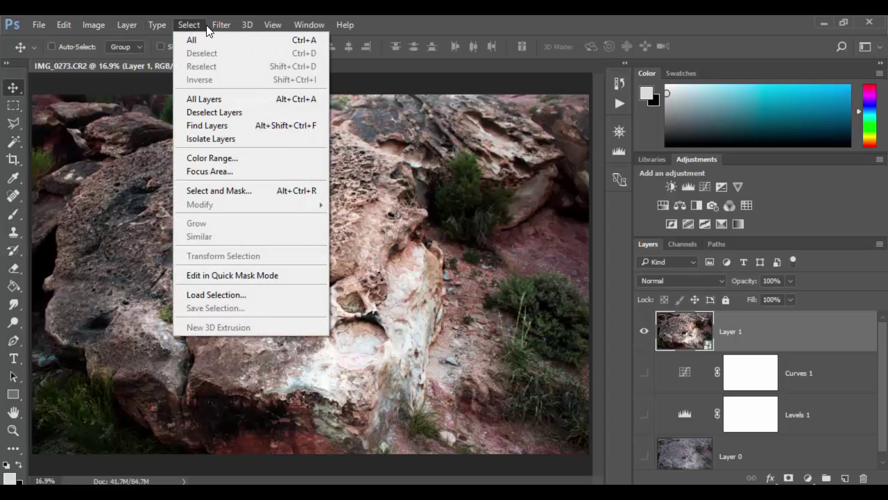
pyautogui.moveTo(215, 29)
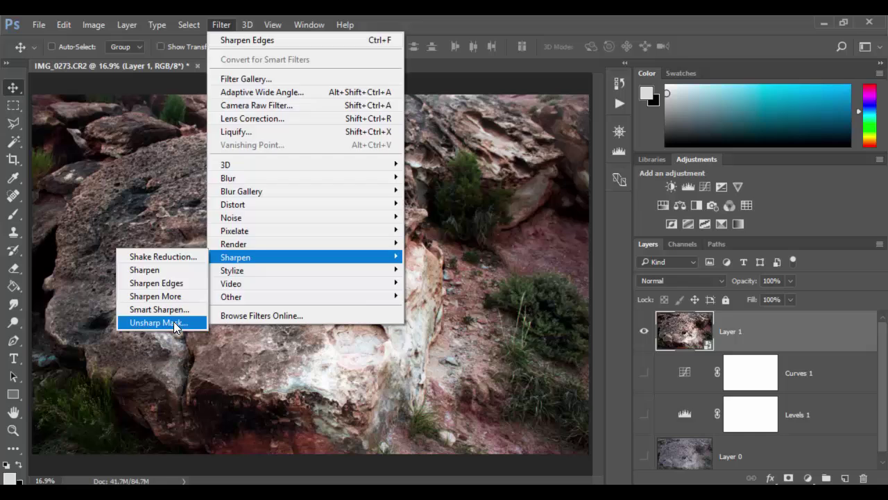
pyautogui.click(173, 321)
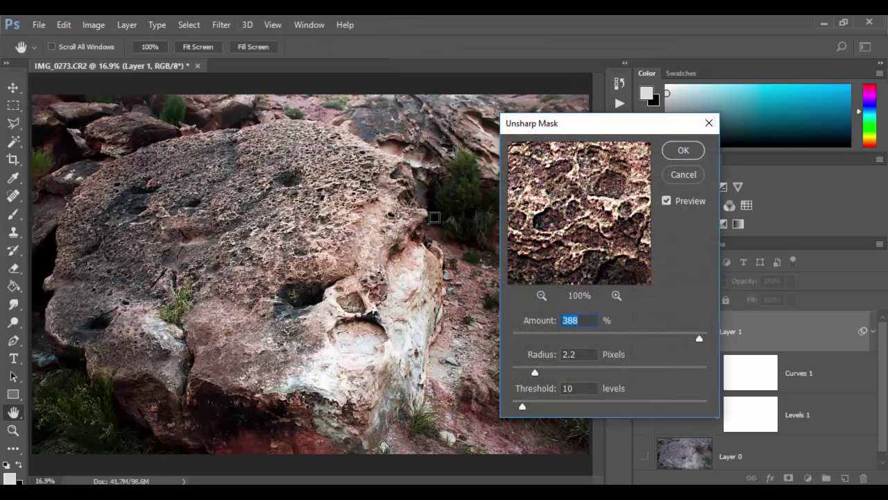
pyautogui.moveTo(626, 136); pyautogui.dragTo(481, 102)
# Preview several rock areas in the dialog and lower the Amount to 1%.
pyautogui.click(268, 256)
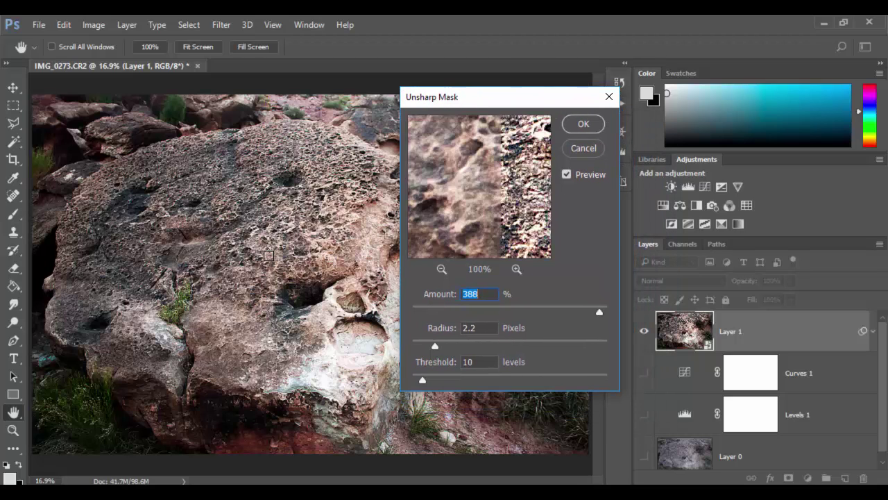
pyautogui.moveTo(254, 312); pyautogui.dragTo(299, 306)
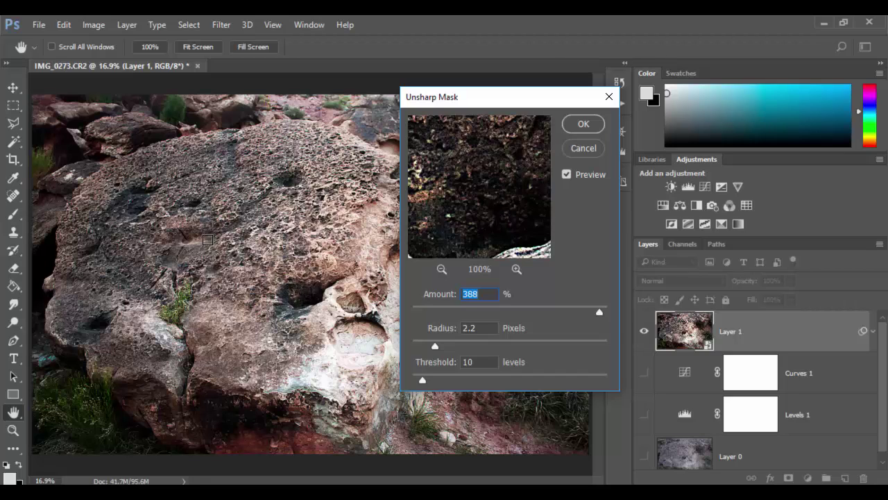
pyautogui.click(248, 247)
pyautogui.moveTo(501, 197)
pyautogui.mouseDown()
pyautogui.moveTo(527, 238)
pyautogui.moveTo(470, 220)
pyautogui.moveTo(485, 209)
pyautogui.moveTo(475, 231)
pyautogui.moveTo(496, 213)
pyautogui.mouseUp()
pyautogui.click(310, 286)
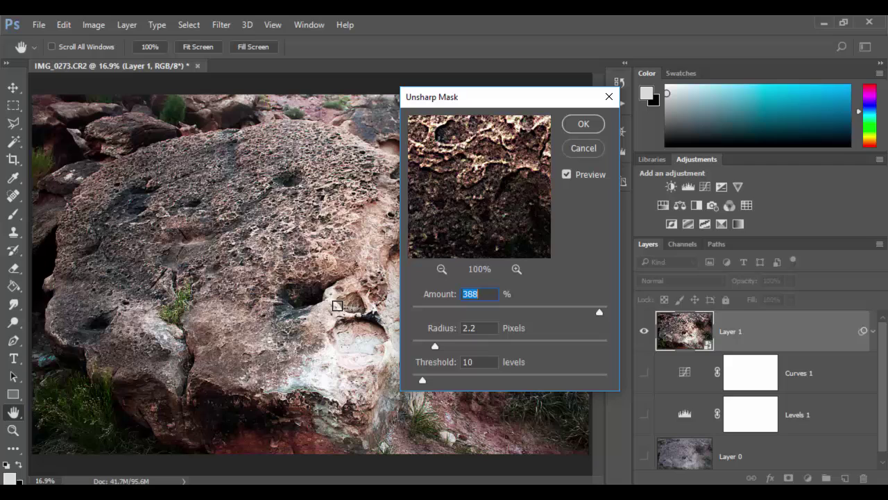
pyautogui.click(335, 295)
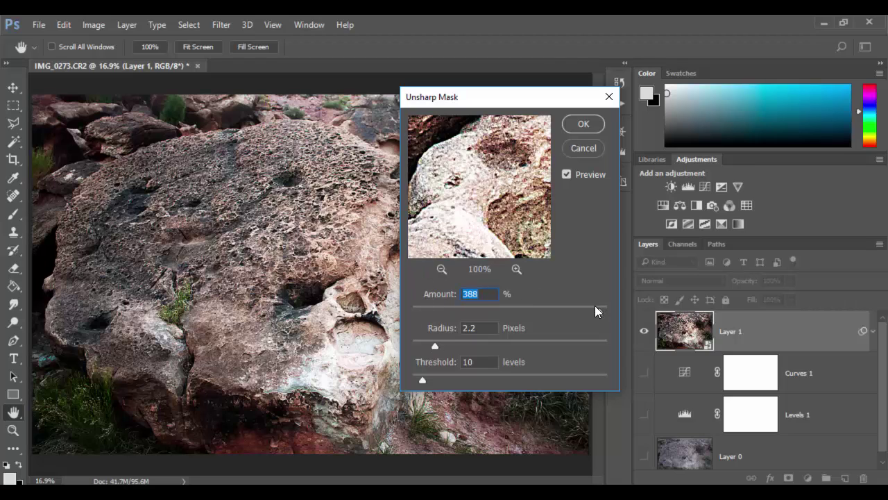
pyautogui.moveTo(595, 306); pyautogui.dragTo(413, 305)
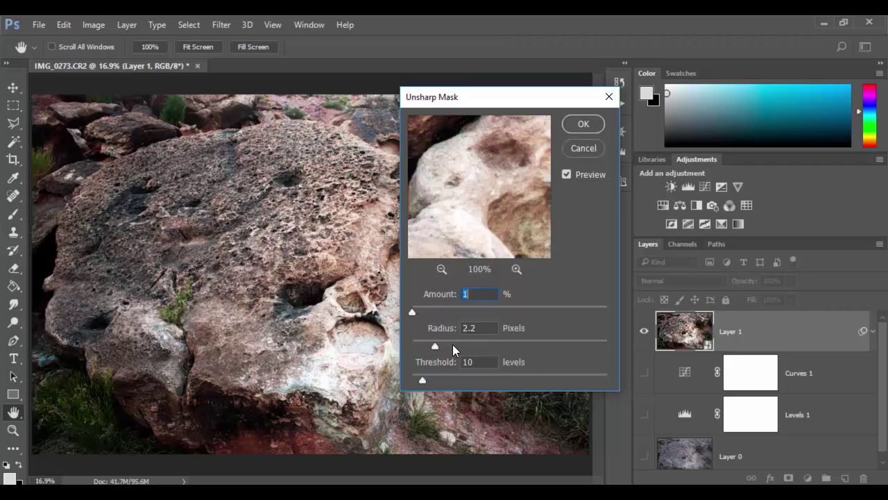
# Test Unsharp Mask values, settling on Amount 500%, Radius 2.0 pixels and Threshold 0 levels.
pyautogui.moveTo(435, 346); pyautogui.dragTo(412, 346)
pyautogui.moveTo(422, 380); pyautogui.dragTo(406, 378)
pyautogui.moveTo(412, 312); pyautogui.dragTo(642, 320)
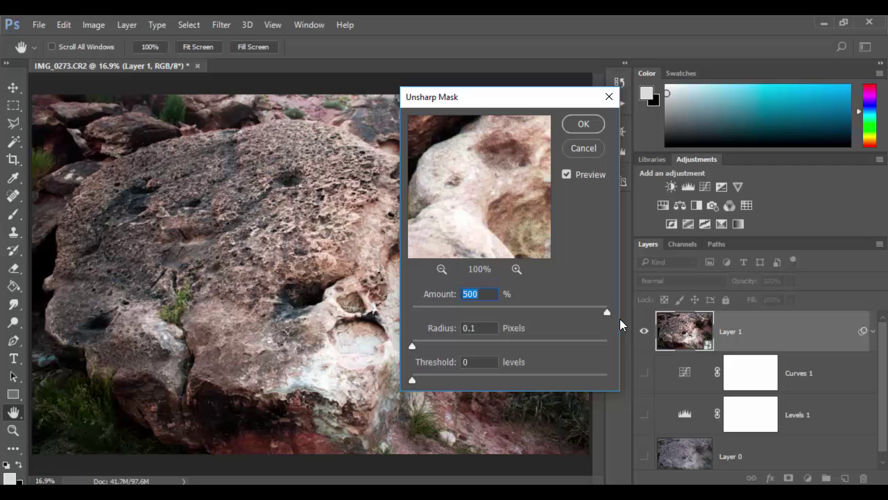
pyautogui.moveTo(608, 311); pyautogui.dragTo(630, 314)
pyautogui.moveTo(412, 342); pyautogui.dragTo(424, 344)
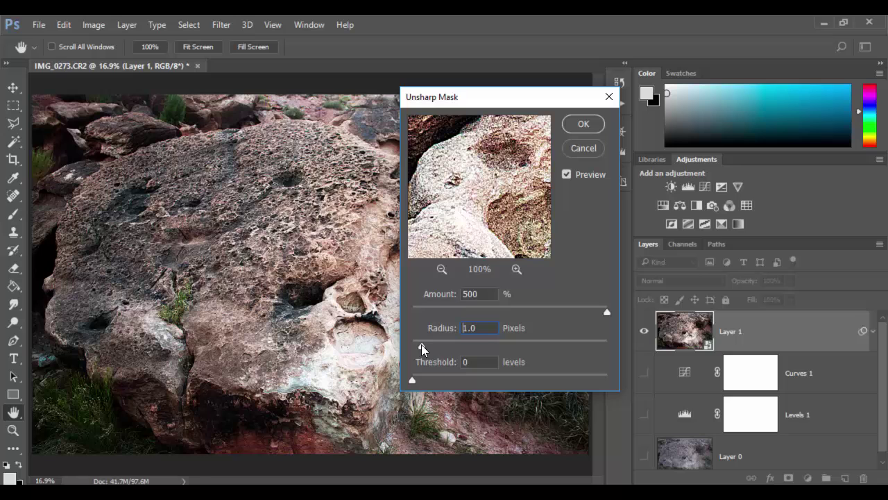
pyautogui.press('Down')
pyautogui.moveTo(421, 344); pyautogui.dragTo(430, 345)
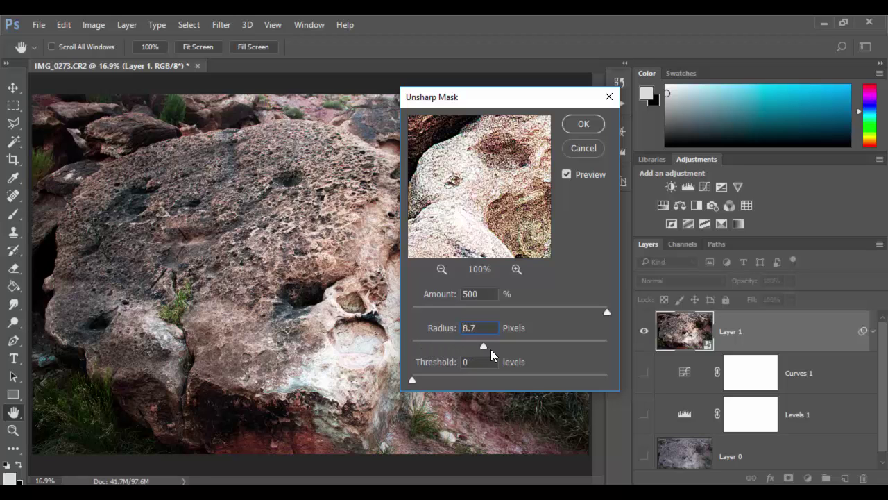
pyautogui.moveTo(491, 349); pyautogui.dragTo(433, 347)
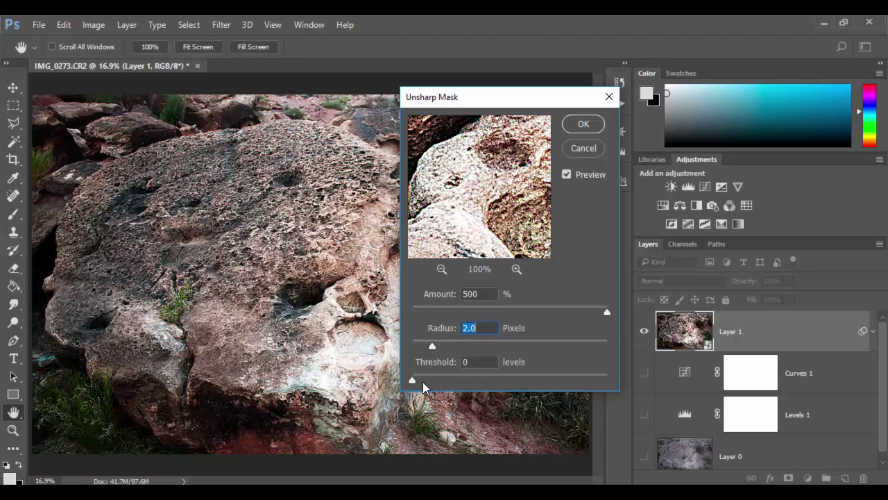
# Raise the Threshold to 30 levels and apply the 500%, 2.0-pixel Unsharp Mask as a smart filter.
pyautogui.moveTo(484, 239); pyautogui.dragTo(504, 200)
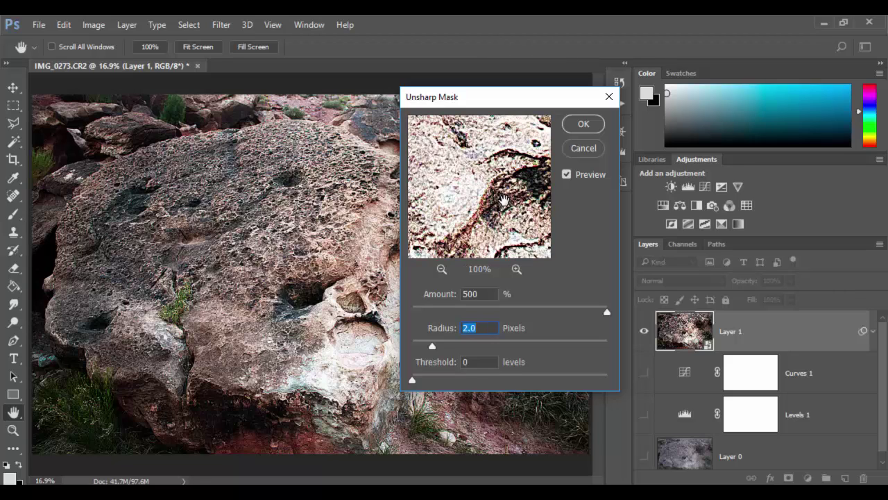
pyautogui.moveTo(413, 381); pyautogui.dragTo(503, 382)
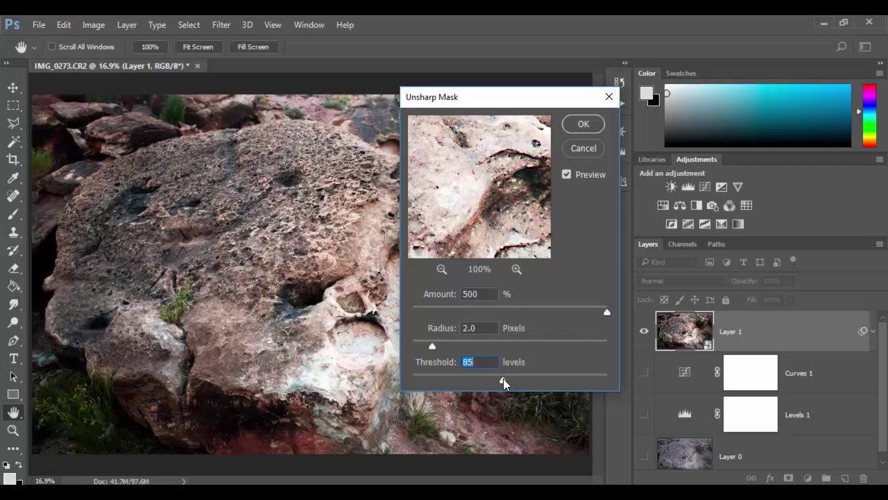
pyautogui.moveTo(503, 379); pyautogui.dragTo(458, 380)
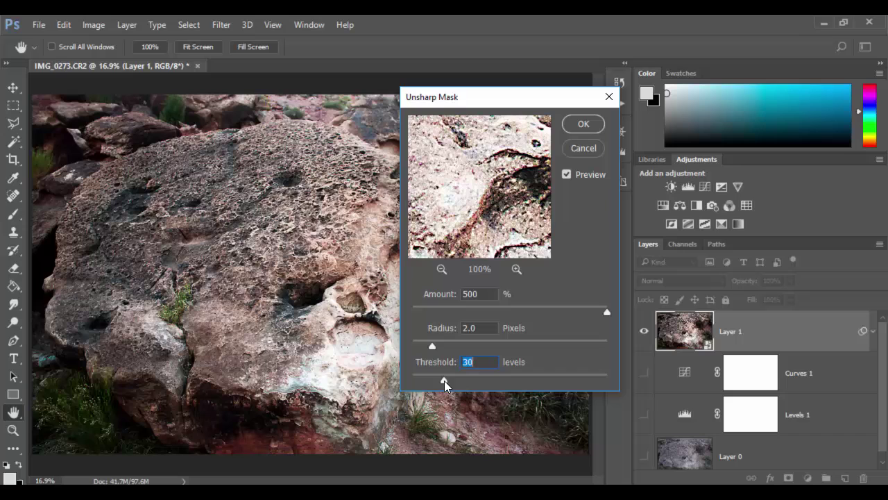
pyautogui.click(573, 126)
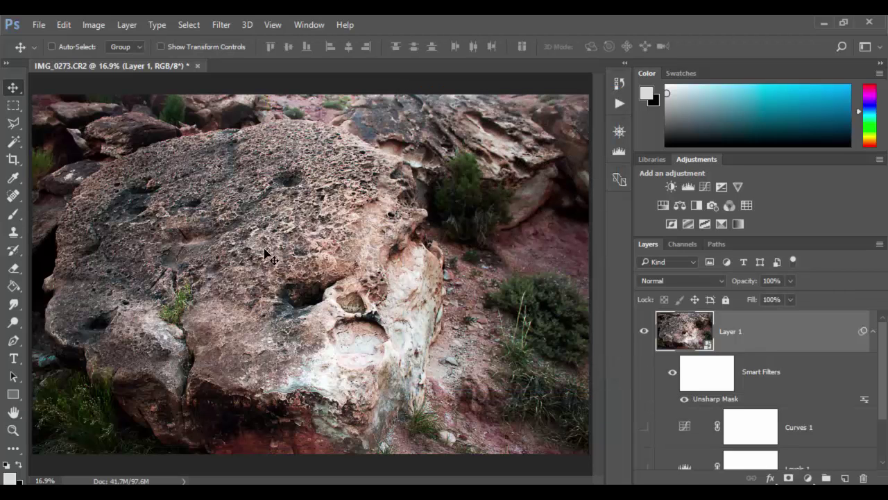
# Zoom into the rock texture and toggle the Unsharp Mask smart filter off and on three times, leaving it on.
pyautogui.press('z')
pyautogui.moveTo(271, 254); pyautogui.dragTo(367, 273)
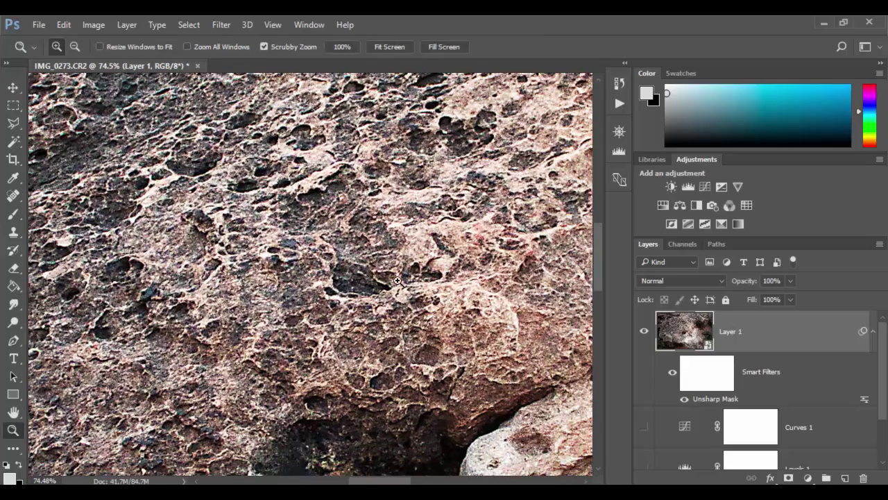
pyautogui.click(672, 373)
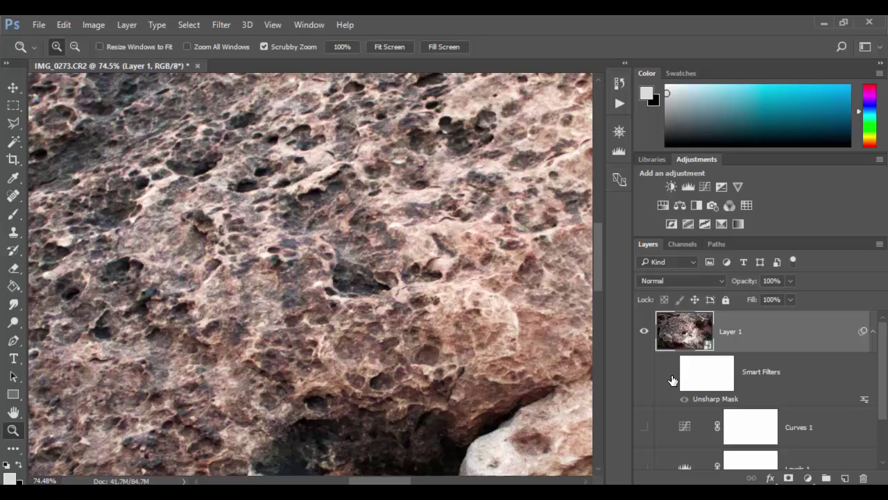
pyautogui.click(672, 375)
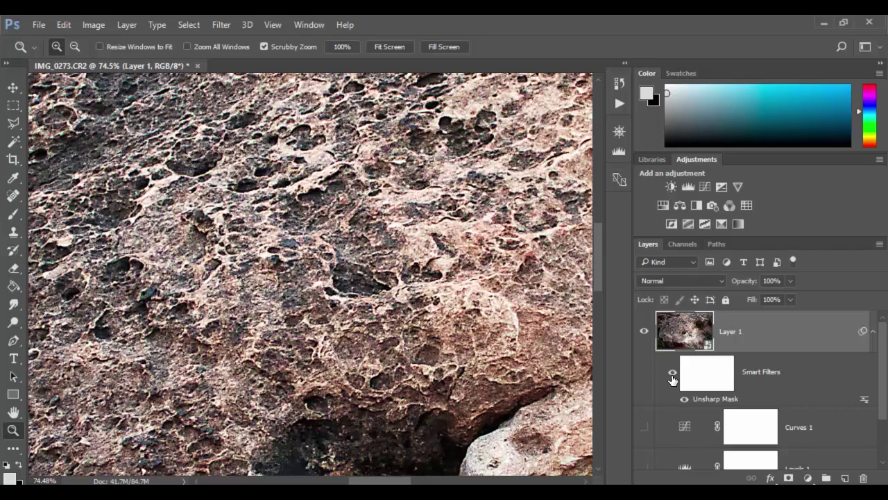
pyautogui.click(672, 374)
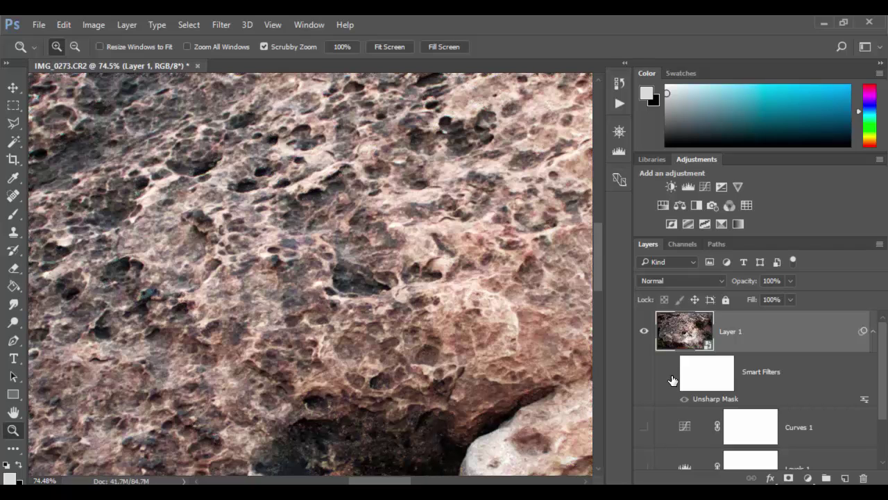
pyautogui.click(672, 374)
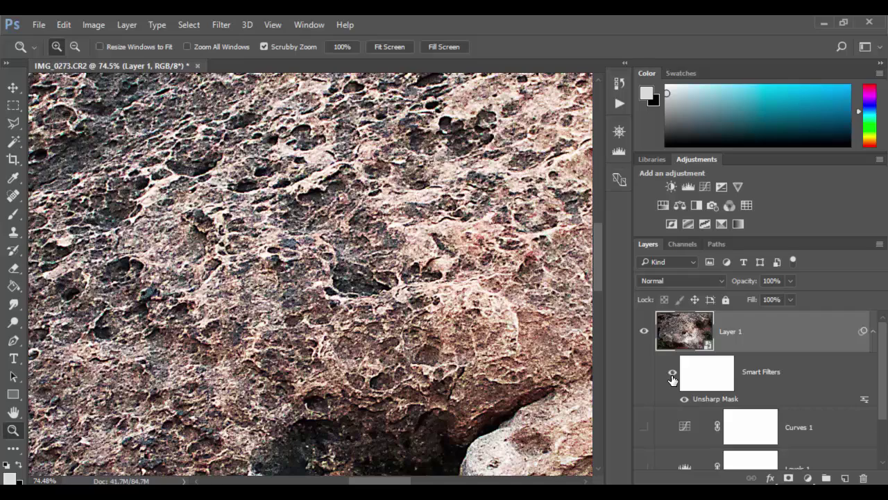
pyautogui.click(672, 375)
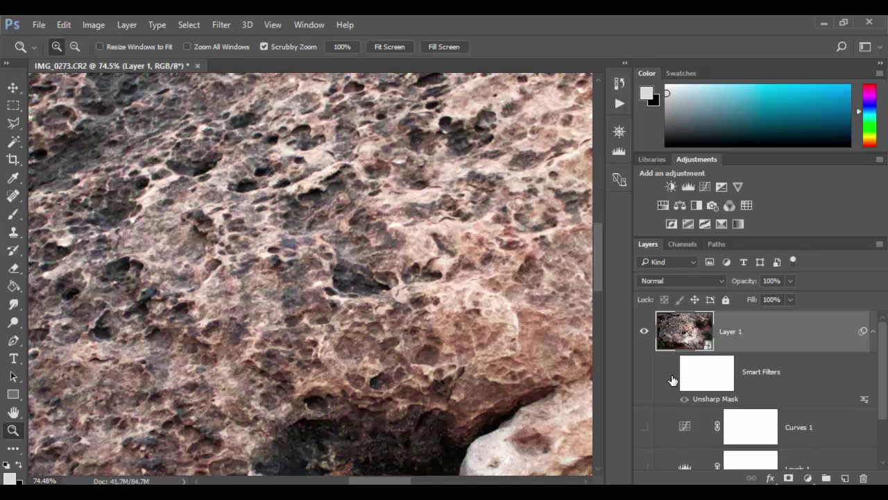
pyautogui.click(672, 374)
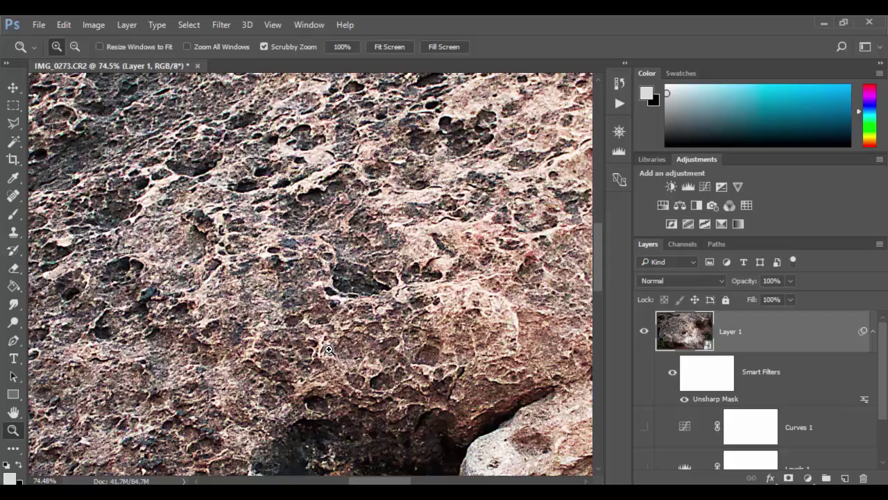
pyautogui.moveTo(371, 312); pyautogui.dragTo(329, 301)
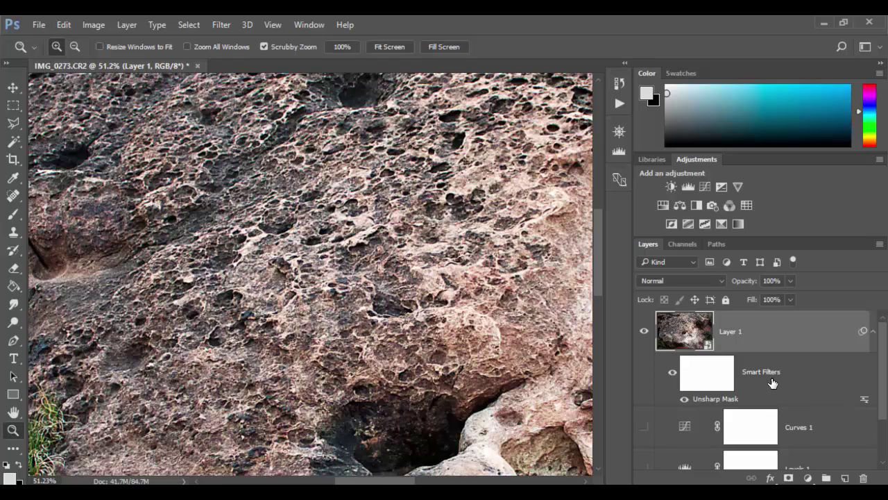
# In the Unsharp Mask blending options, set Mode to Luminosity and Opacity to 40%.
pyautogui.doubleClick(863, 401)
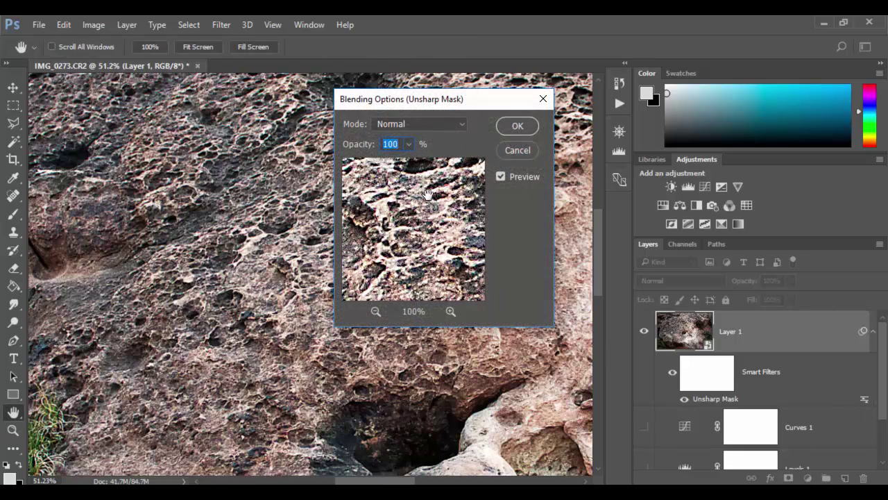
pyautogui.moveTo(424, 95); pyautogui.dragTo(179, 128)
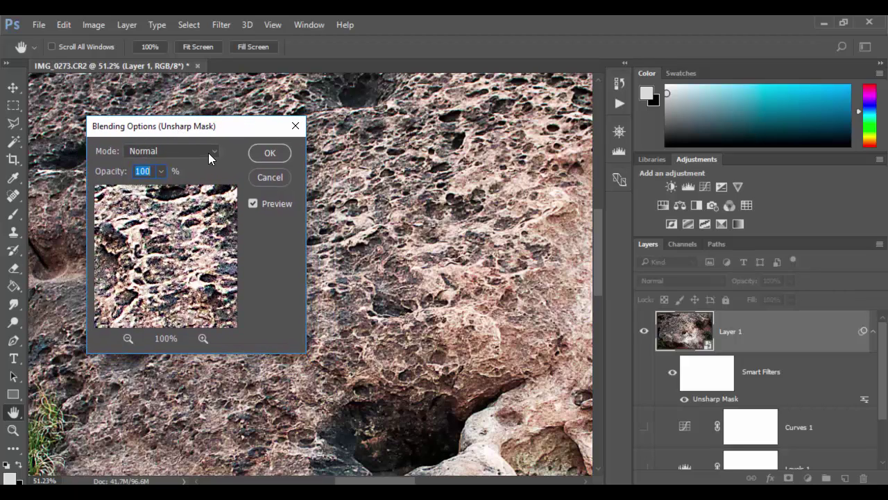
pyautogui.click(208, 153)
pyautogui.click(198, 206)
pyautogui.click(199, 153)
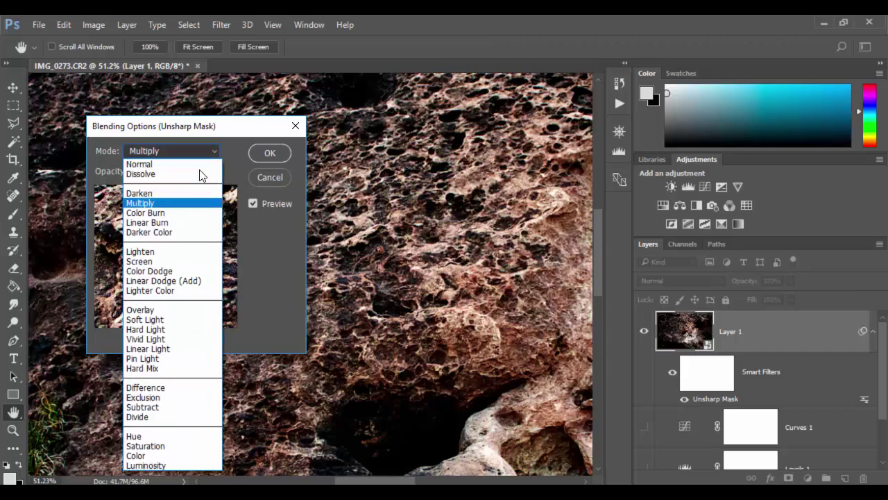
pyautogui.click(156, 466)
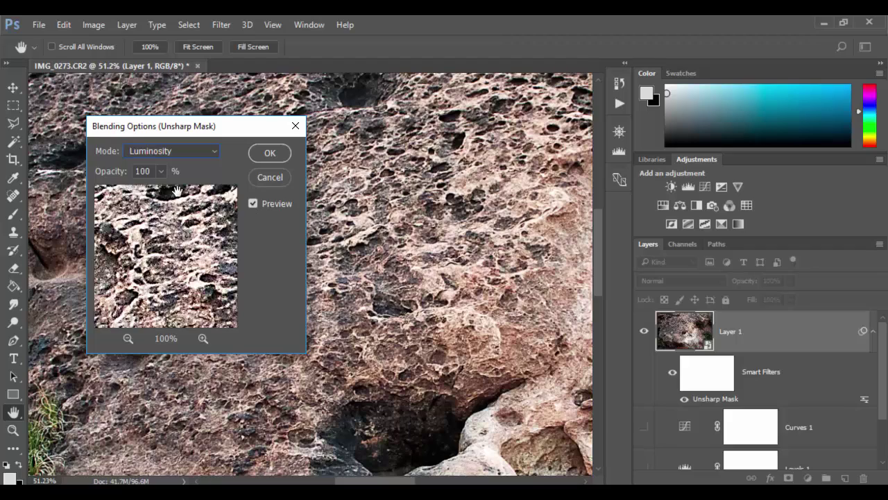
pyautogui.click(161, 172)
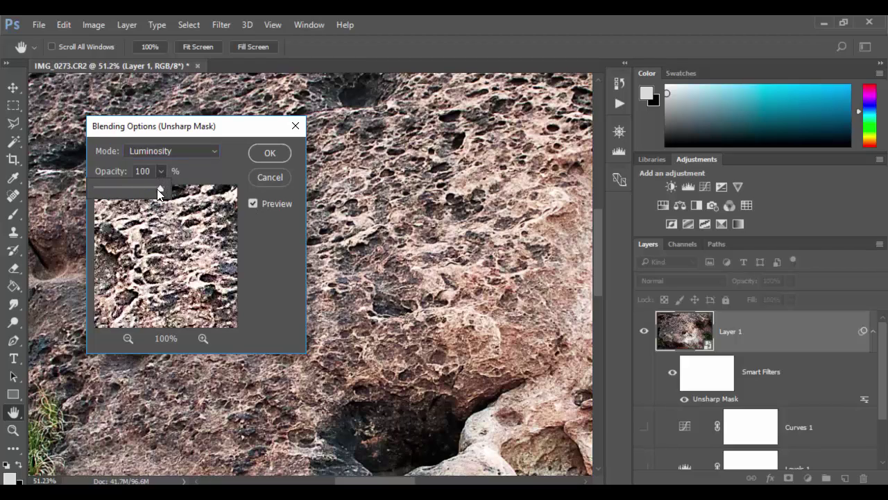
pyautogui.moveTo(145, 188); pyautogui.dragTo(120, 188)
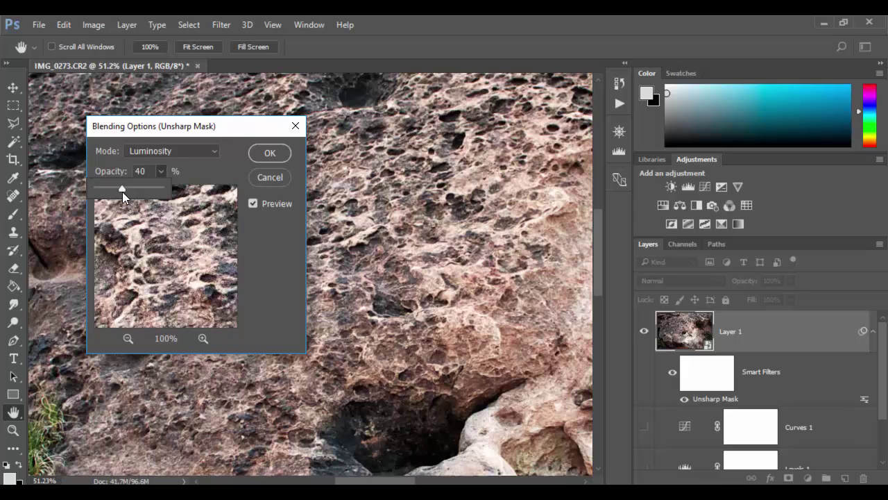
pyautogui.click(272, 152)
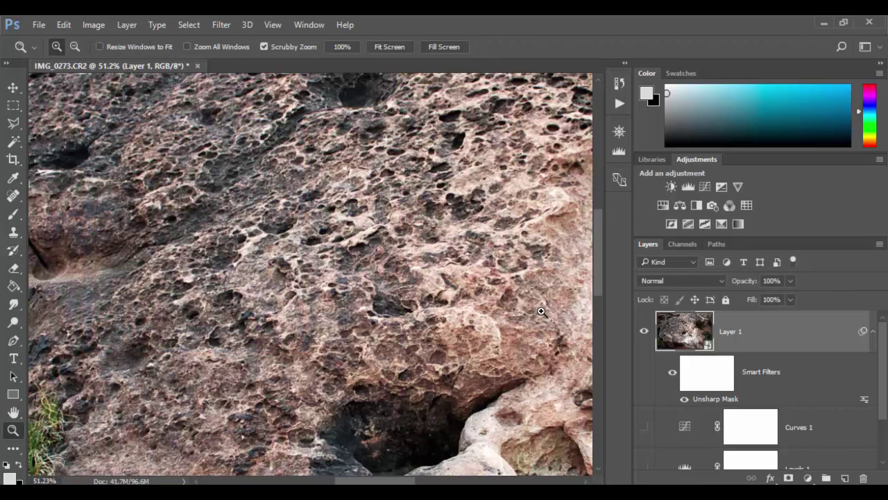
# Toggle the sharpening off and back on, then zoom out and pan to show the whole rock.
pyautogui.click(673, 373)
pyautogui.click(673, 373)
pyautogui.moveTo(470, 295); pyautogui.dragTo(417, 298)
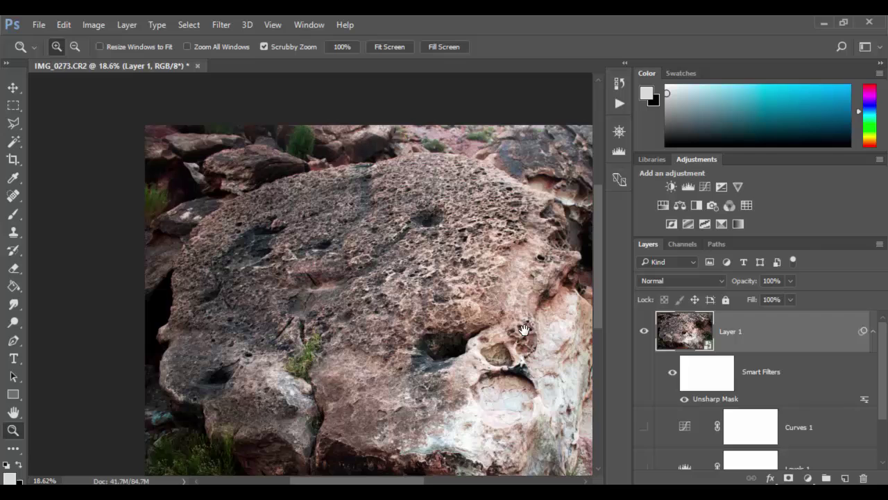
pyautogui.moveTo(527, 317); pyautogui.dragTo(405, 288)
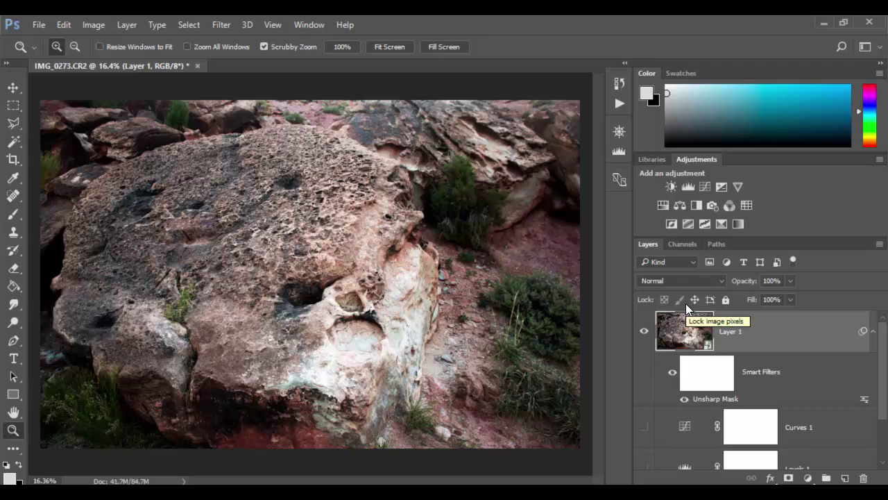
pyautogui.doubleClick(715, 403)
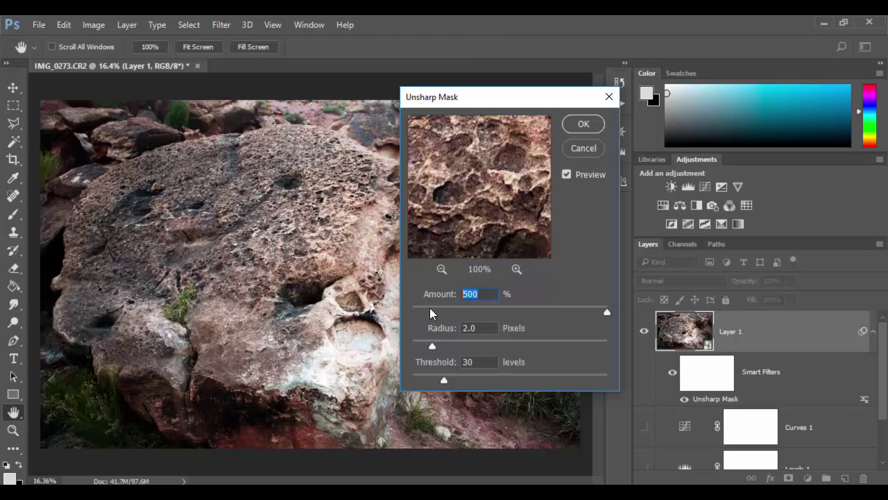
pyautogui.click(482, 328)
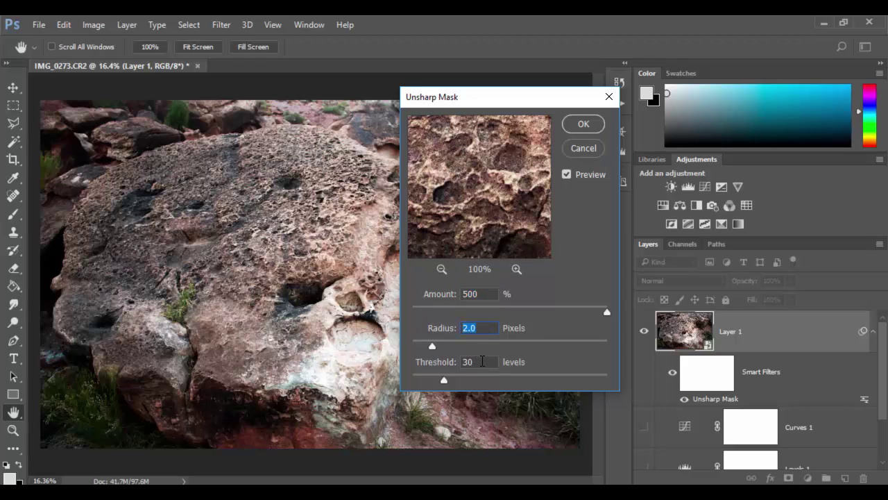
pyautogui.click(480, 362)
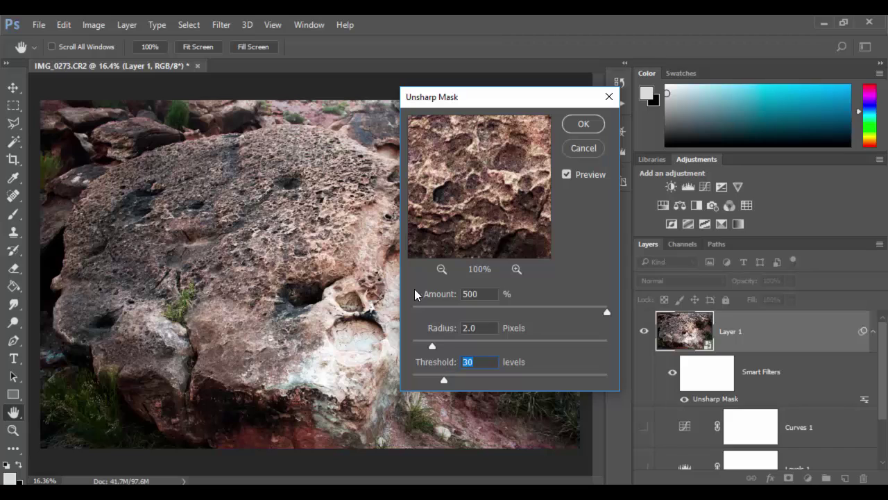
pyautogui.click(579, 148)
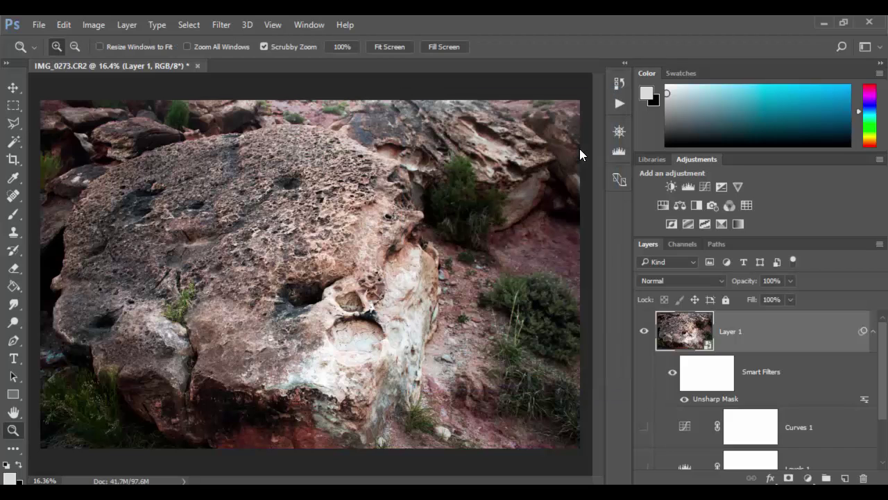